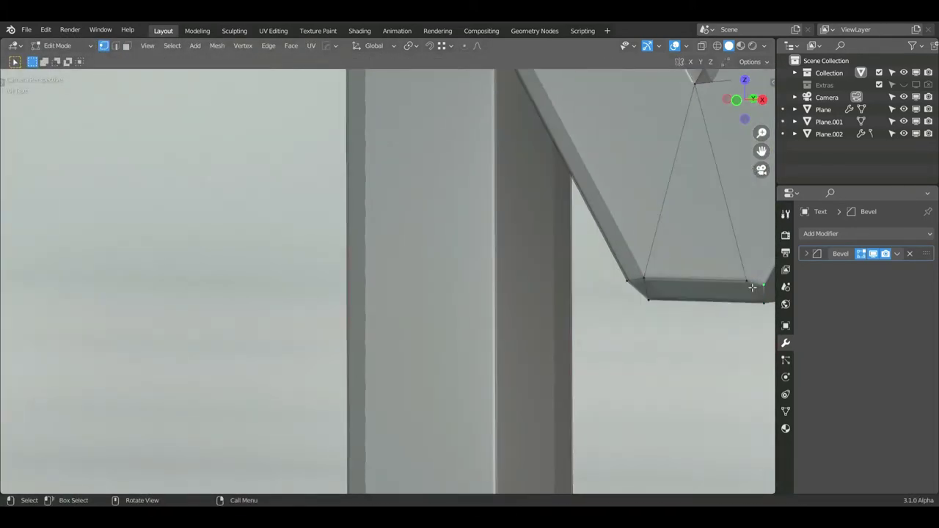
Switch to the front orthographic view (Numpad 1) to see the Text object straight on
key("KP_1")
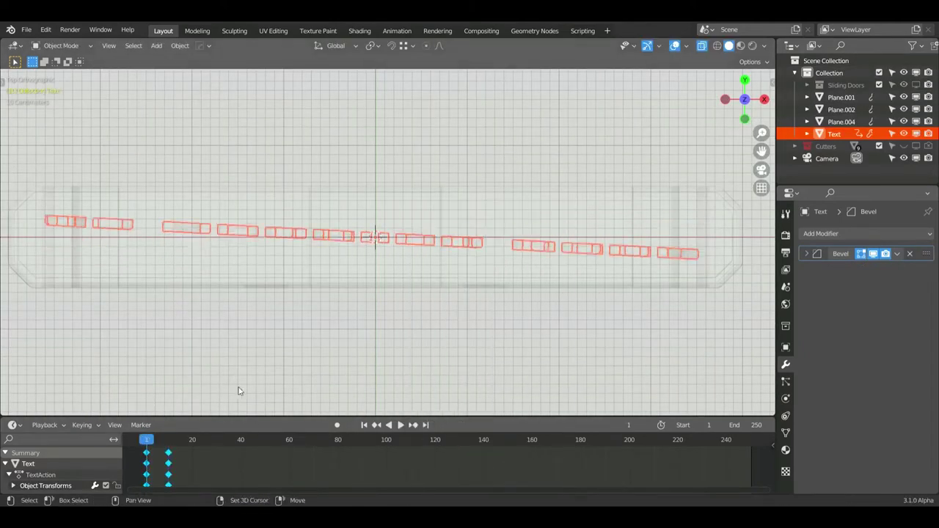
Shift the text's keyframes later, play back the animation, and select Plane.002
mouse_move(151, 440)
left_mouse_down()
mouse_move(221, 445)
mouse_move(218, 463)
left_mouse_up()
key("i")
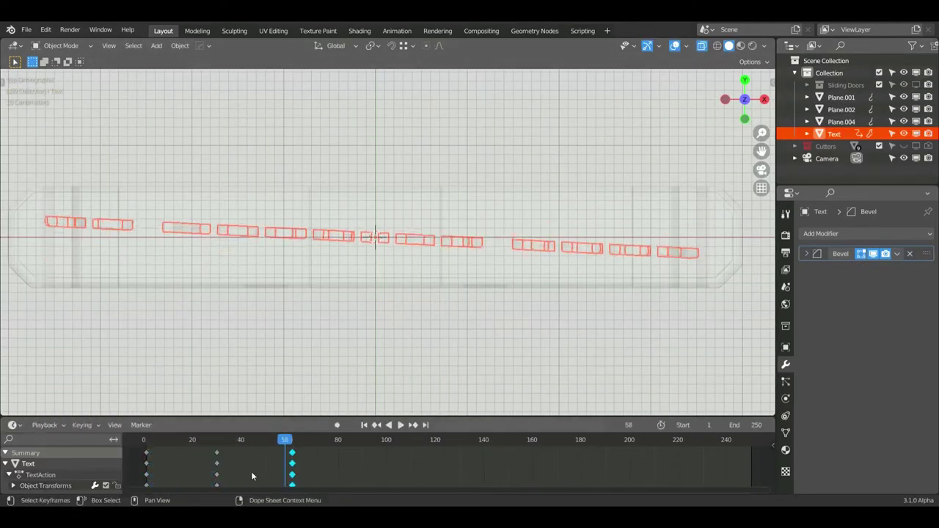
scroll(397, 285, "down", 2)
key("space")
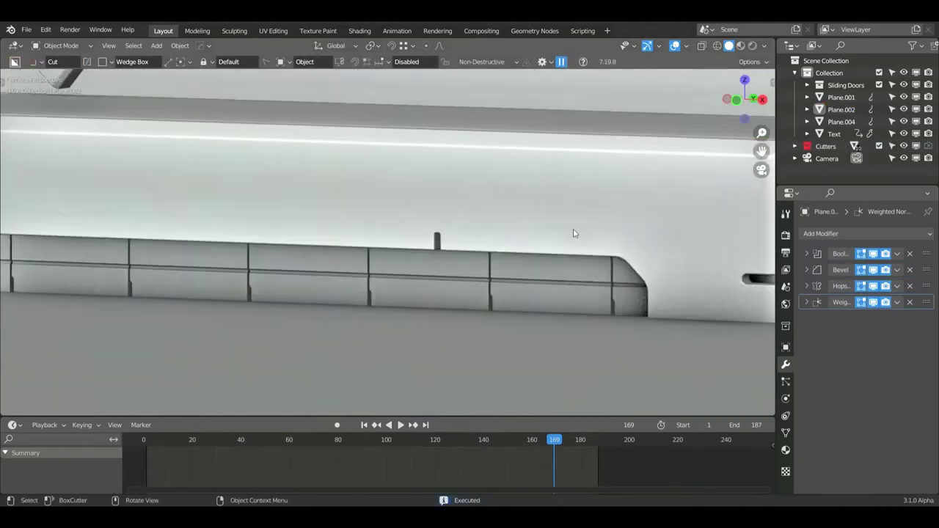
left_click(575, 233)
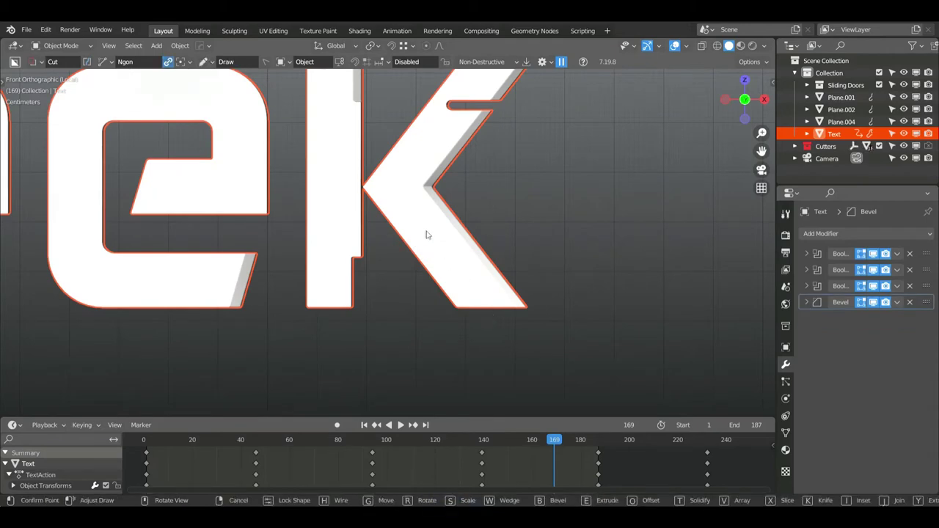
Mirror the cutter across the text and view the result from the front
left_click(414, 188)
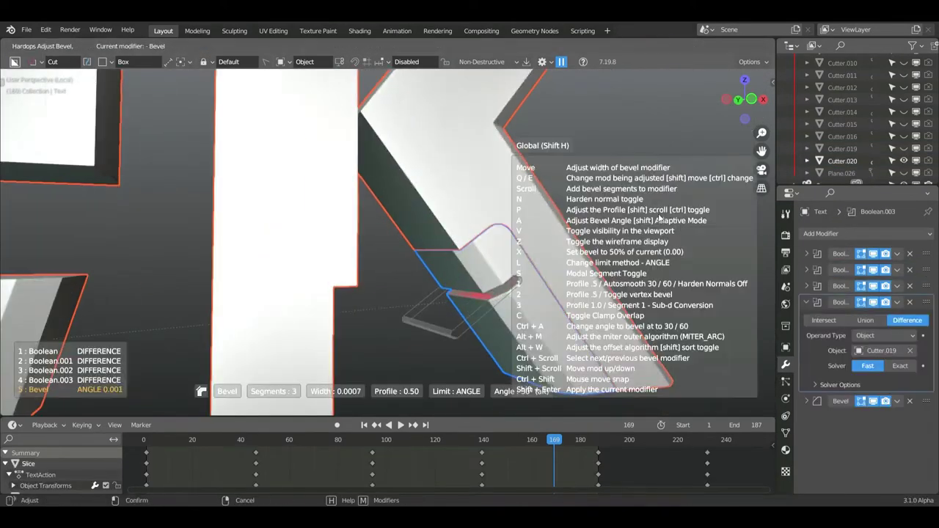
key("KP_1")
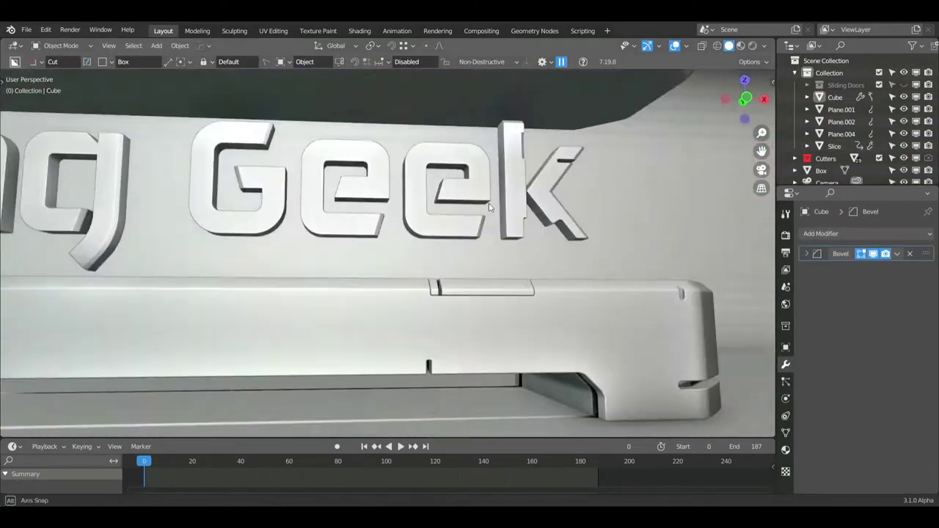
Cut a rectangular notch into the Geek letters and return to object mode
left_click_drag(477, 200, 505, 272)
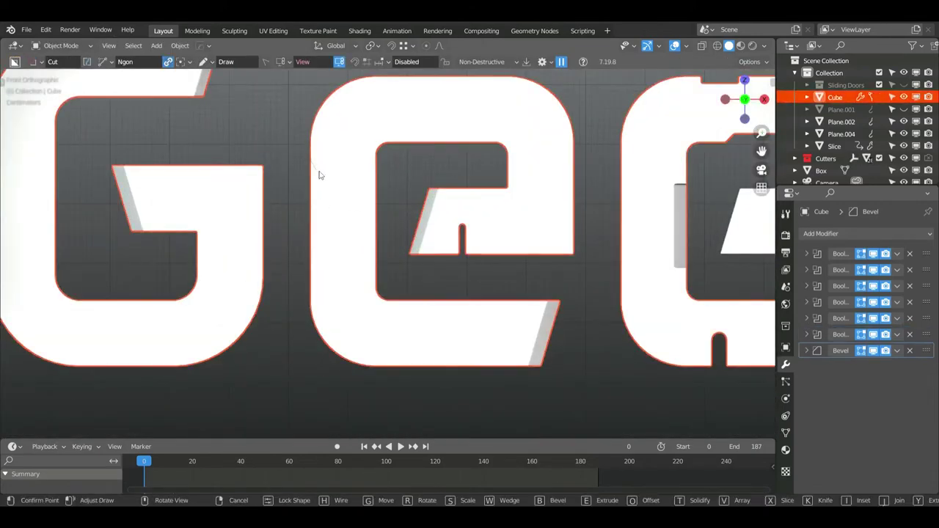
key("Escape")
key("Tab")
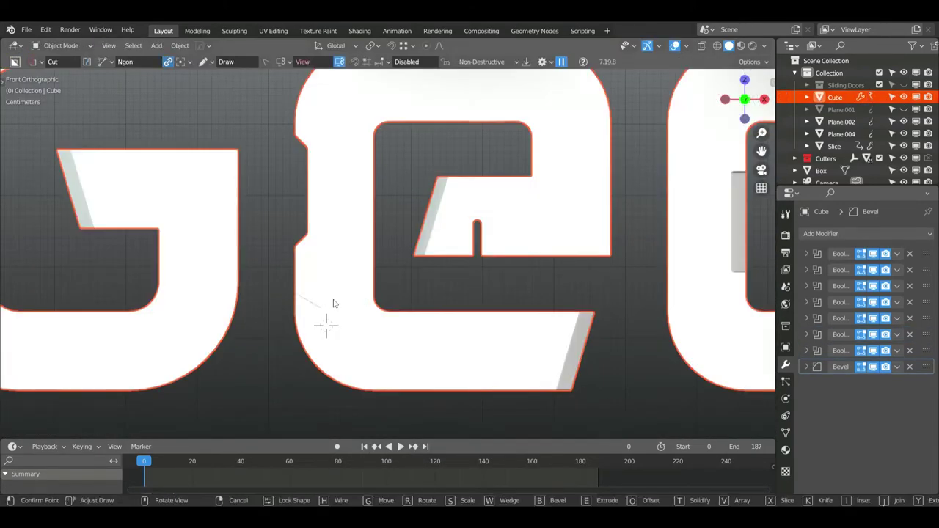
Cut a slightly rotated rectangular notch into a letter's lower edge
left_click_drag(332, 362, 457, 357)
scroll(444, 384, "up", 2)
scroll(587, 310, "down", 2)
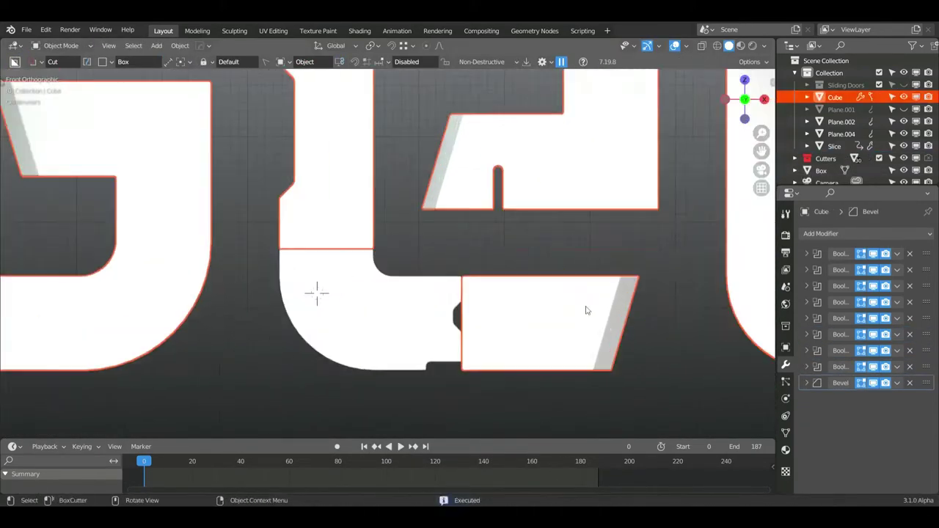
scroll(482, 180, "down", 2)
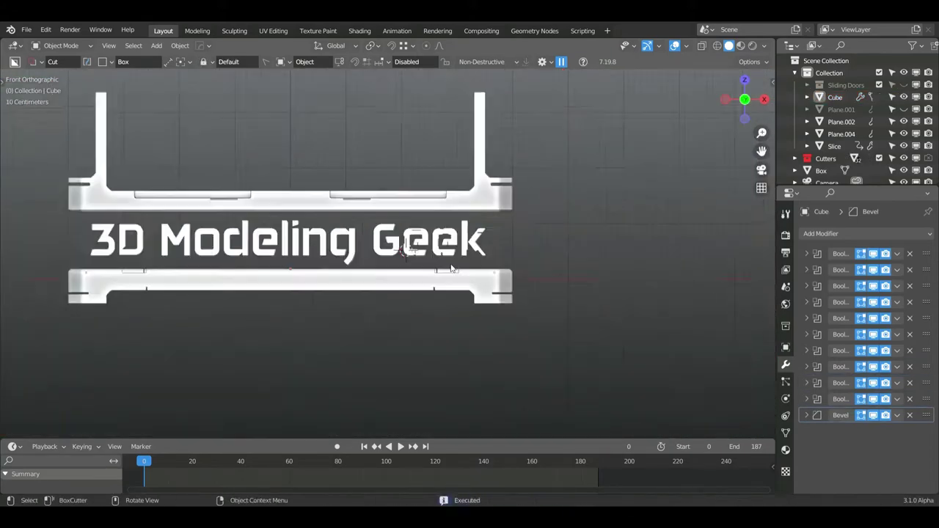
scroll(430, 247, "up", 2)
scroll(556, 234, "up", 2)
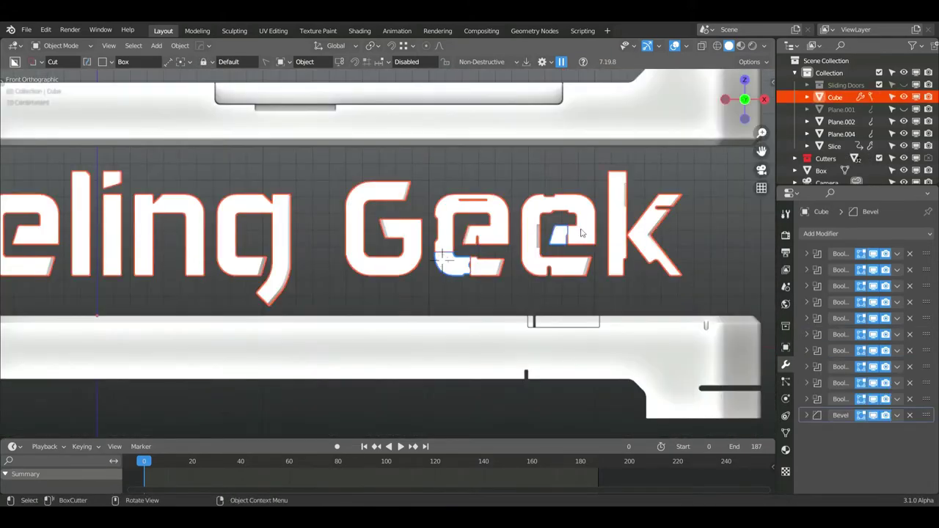
key("r")
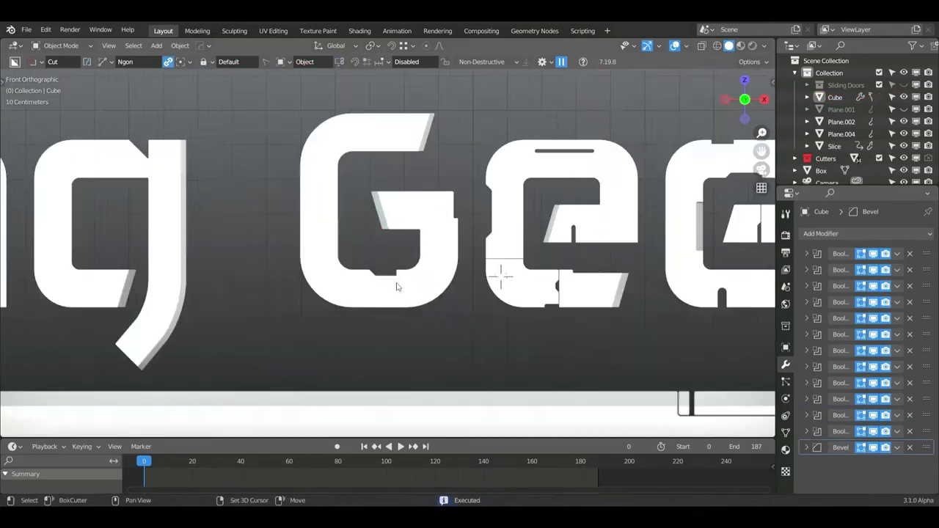
Cut the G's inner corner and box-cut the g's edge
left_click(320, 131)
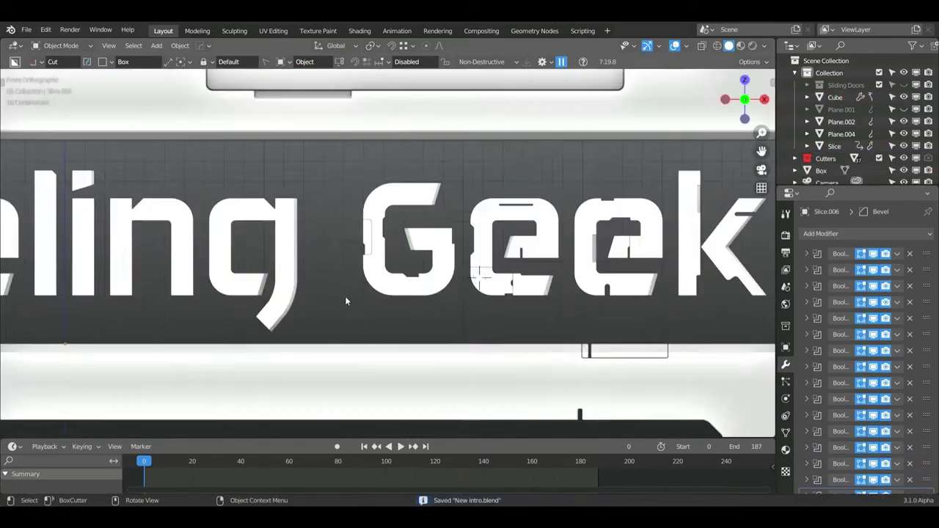
middle_click_drag(345, 296, 635, 278)
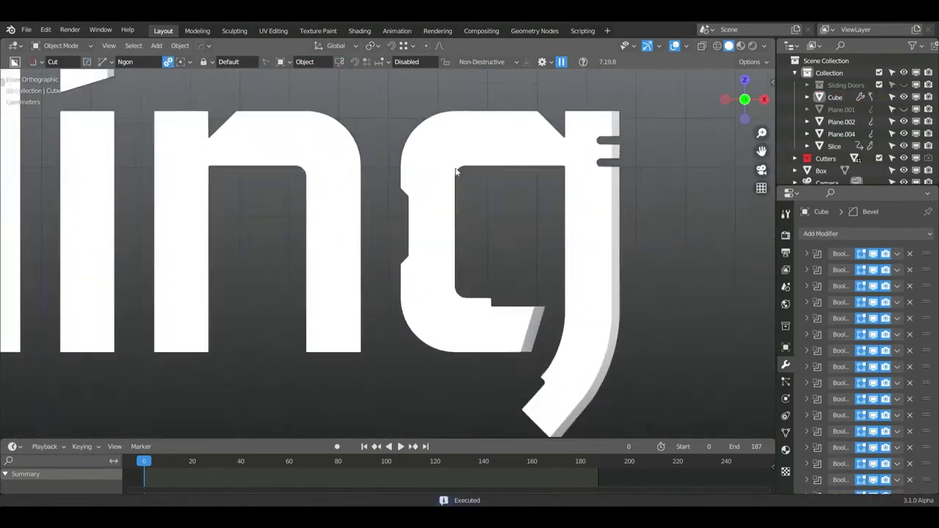
left_click_drag(444, 205, 551, 296)
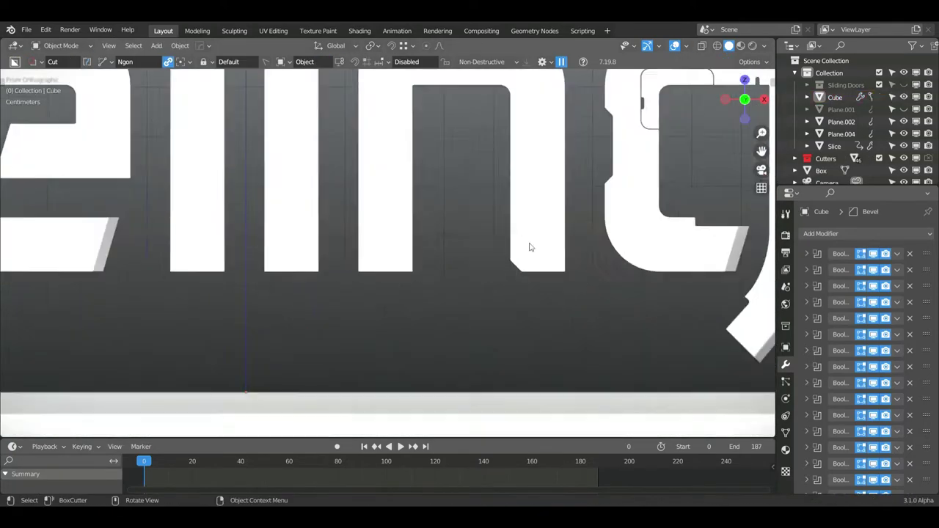
scroll(528, 245, "up", 2)
scroll(631, 217, "up", 2)
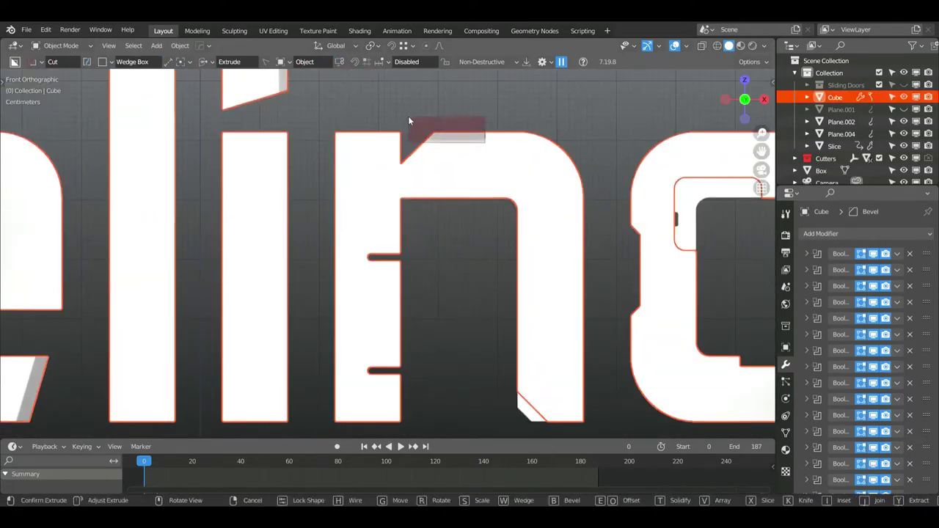
Apply a wedge-shaped cut beside the n
left_click_drag(408, 116, 271, 307)
left_click(271, 306)
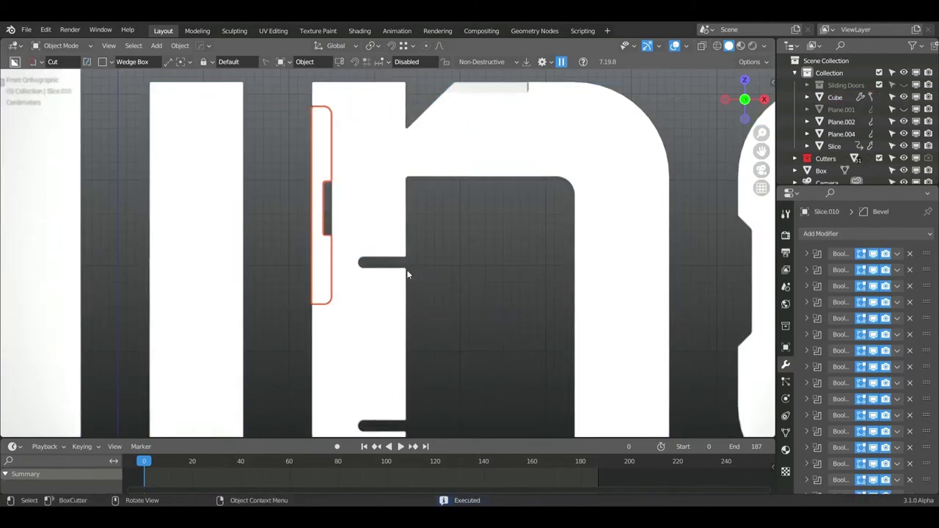
scroll(407, 269, "down", 4)
scroll(407, 269, "down", 2)
scroll(532, 353, "up", 3)
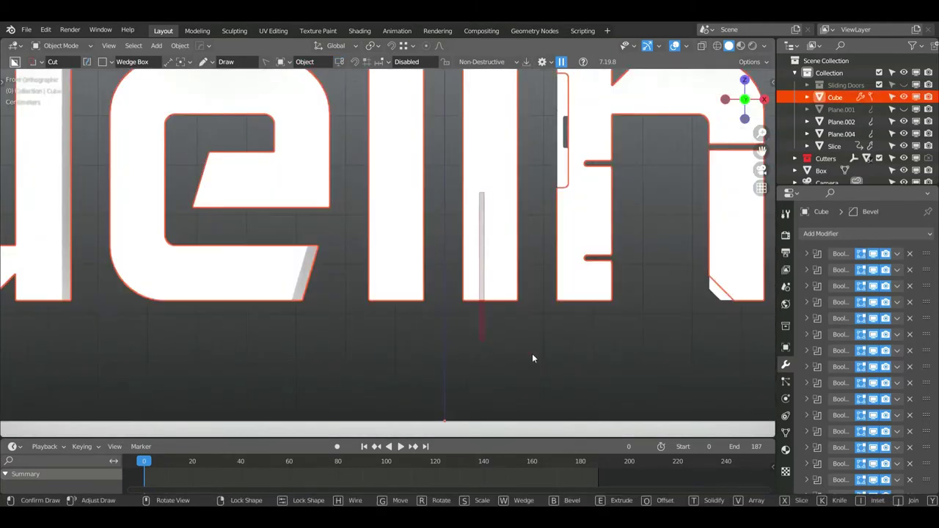
scroll(497, 143, "up", 2)
left_click(497, 143)
Add a small angled cut on top of a letter
scroll(392, 139, "up", 2)
scroll(392, 139, "down", 2)
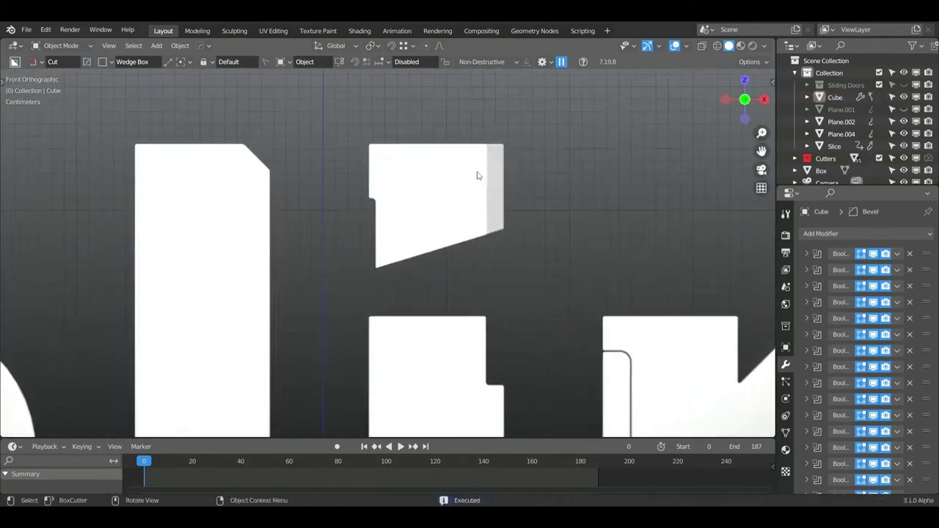
left_click_drag(532, 160, 597, 175)
scroll(495, 235, "down", 2)
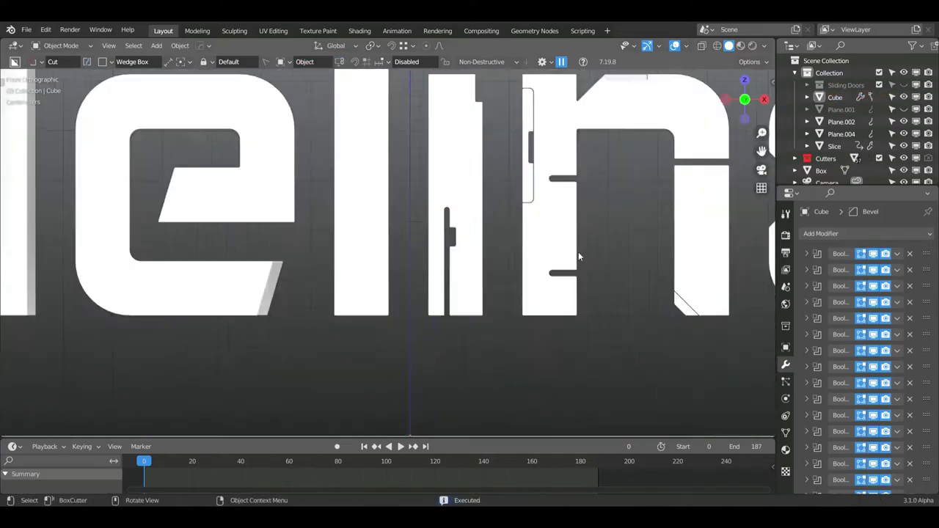
scroll(579, 252, "up", 1)
Cut a narrow slot into the i
left_click_drag(481, 153, 514, 209)
left_click(556, 224)
scroll(556, 224, "down", 2)
scroll(407, 254, "up", 1)
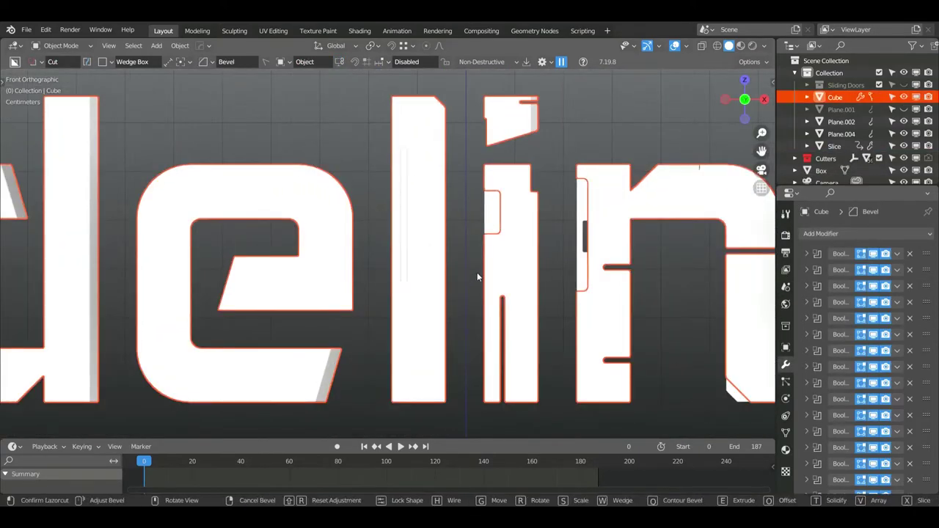
scroll(435, 246, "up", 1)
scroll(435, 247, "down", 2)
left_click(435, 247)
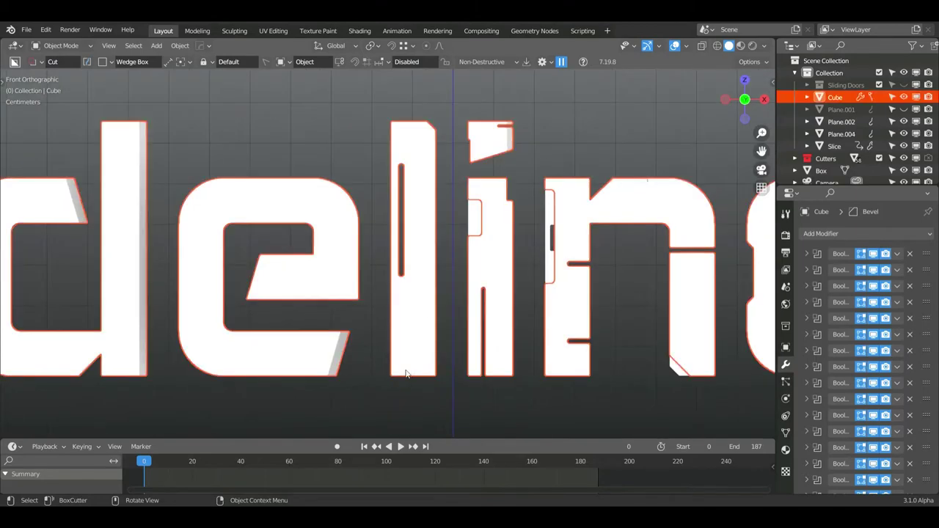
scroll(429, 264, "up", 1)
Box-cut a rectangular notch into the edge of the O
left_click_drag(426, 321, 492, 348)
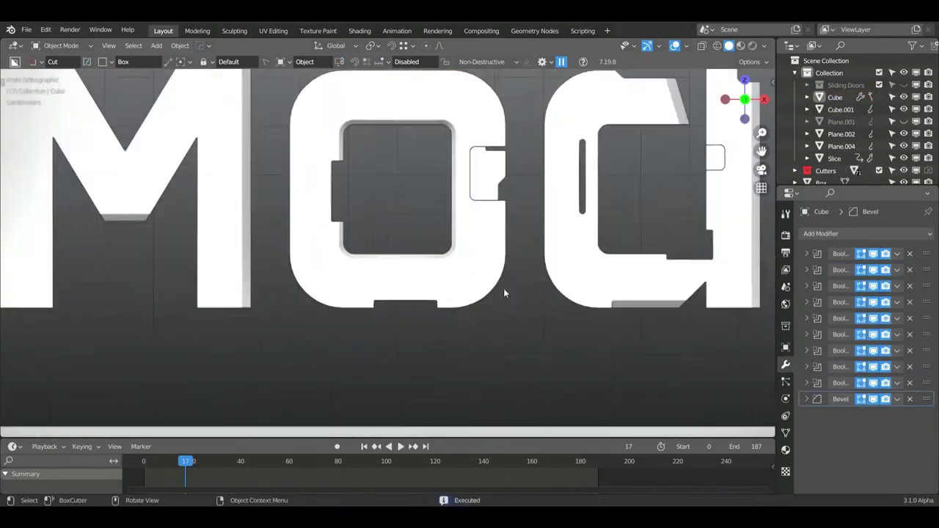
left_click(328, 257)
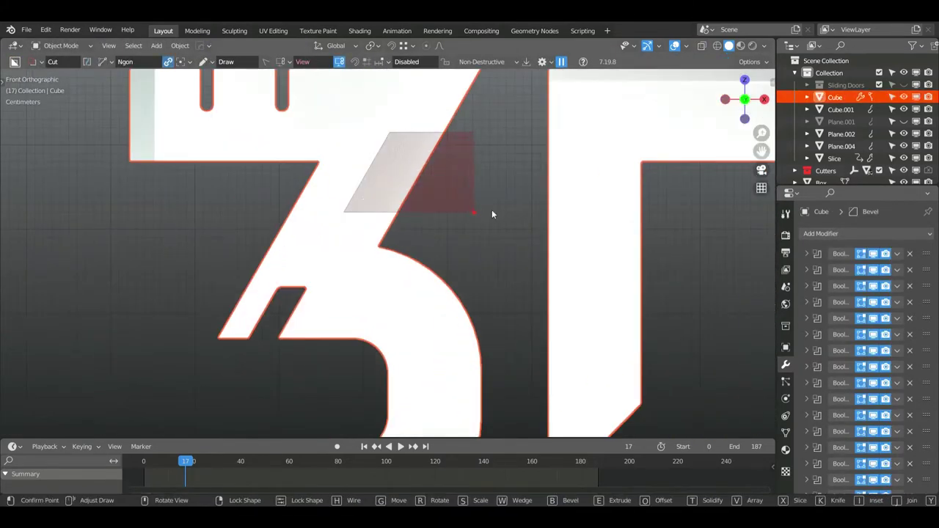
Apply an angled cut across the 3 and a box cut along the D's bottom
left_click(500, 208)
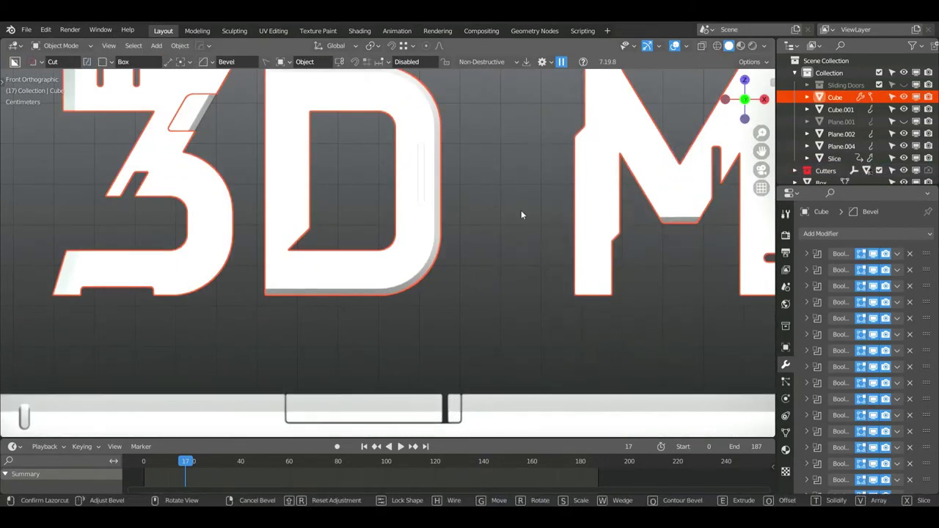
left_click_drag(201, 284, 515, 362)
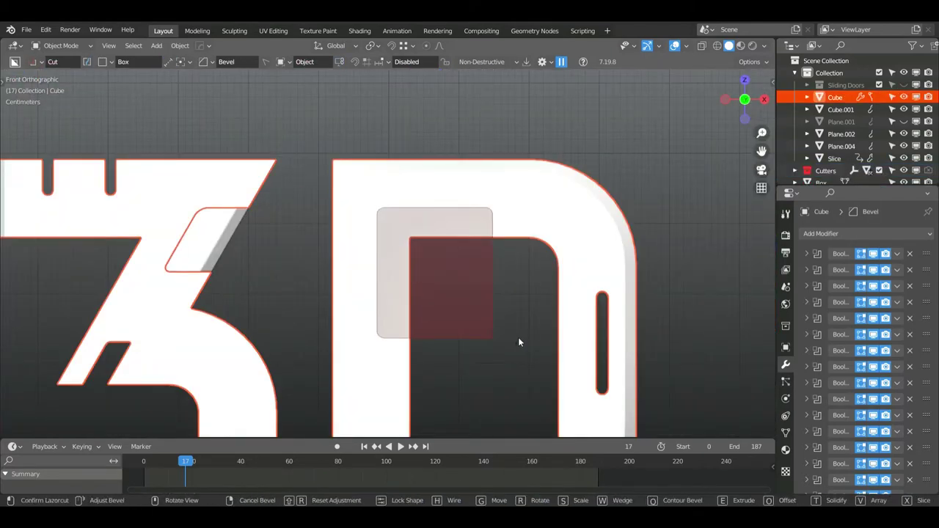
left_click(518, 342)
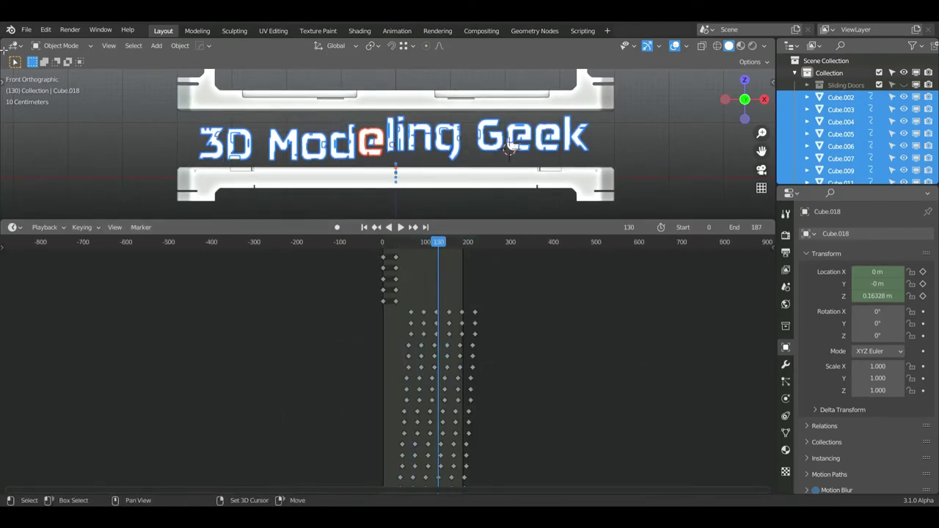
Box-select the letter pieces' keyframes and stagger them in time
left_click_drag(391, 308, 567, 421)
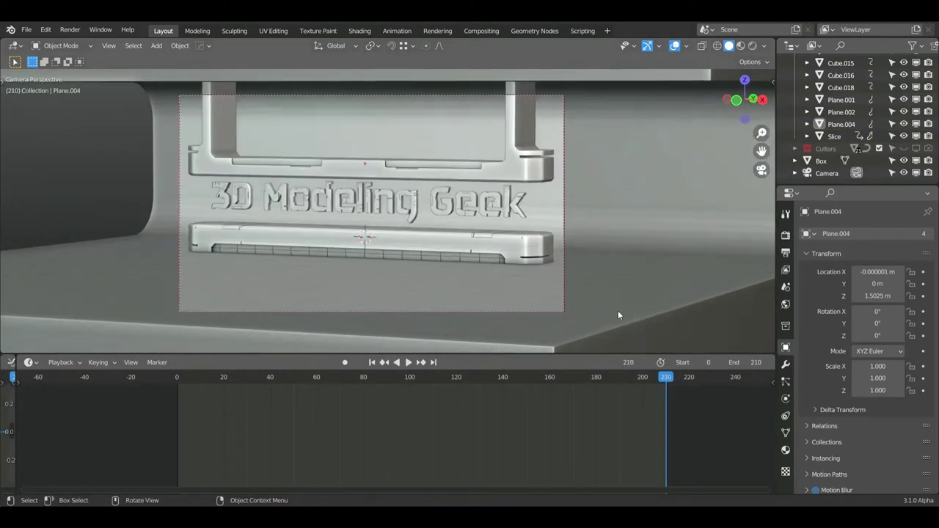
Play back the animation to preview the staggered letters
key("space")
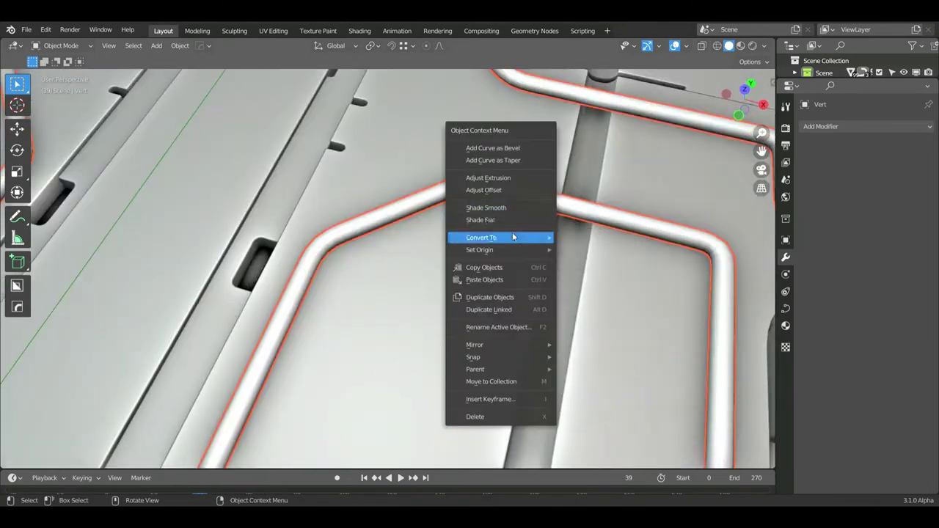
Orbit in close to inspect the floor pipe
middle_click_drag(636, 234, 627, 285)
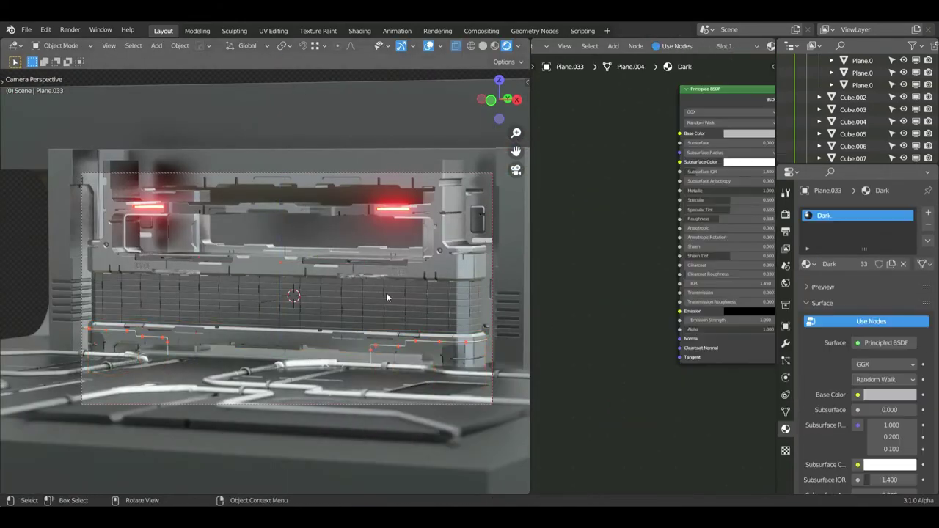
Zoom the viewport in on the corridor scene
scroll(386, 297, "up", 1)
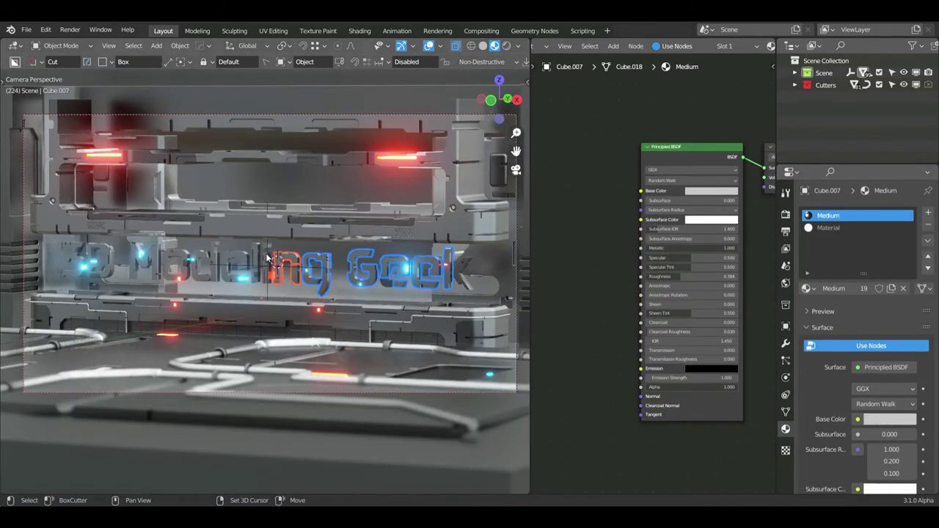
Link the other object's grey material to the text, adjust its roughness, and orient an area light
key("ctrl+l")
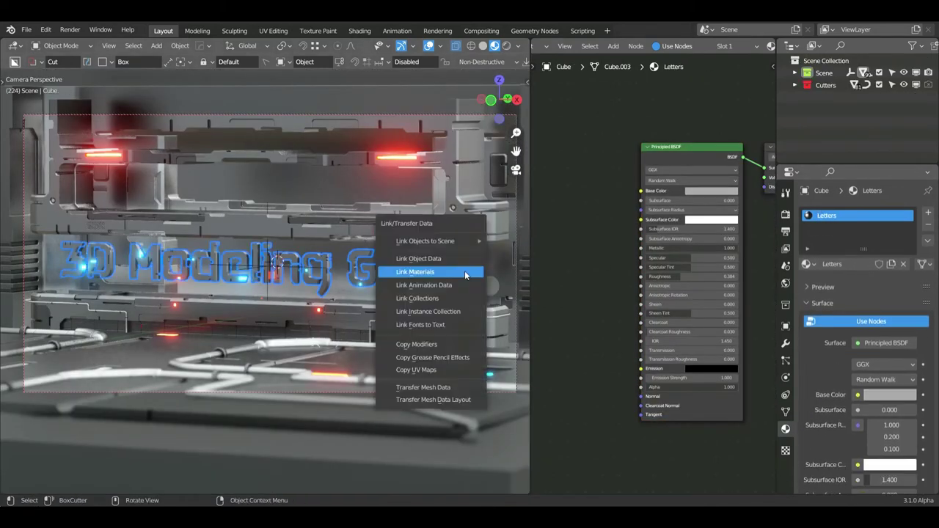
left_click(465, 273)
left_click_drag(690, 276, 705, 276)
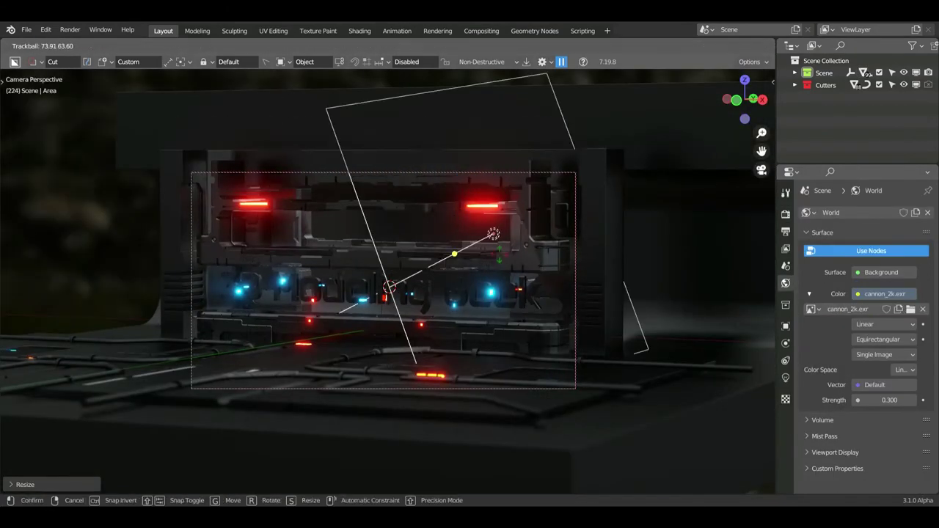
left_click(557, 382)
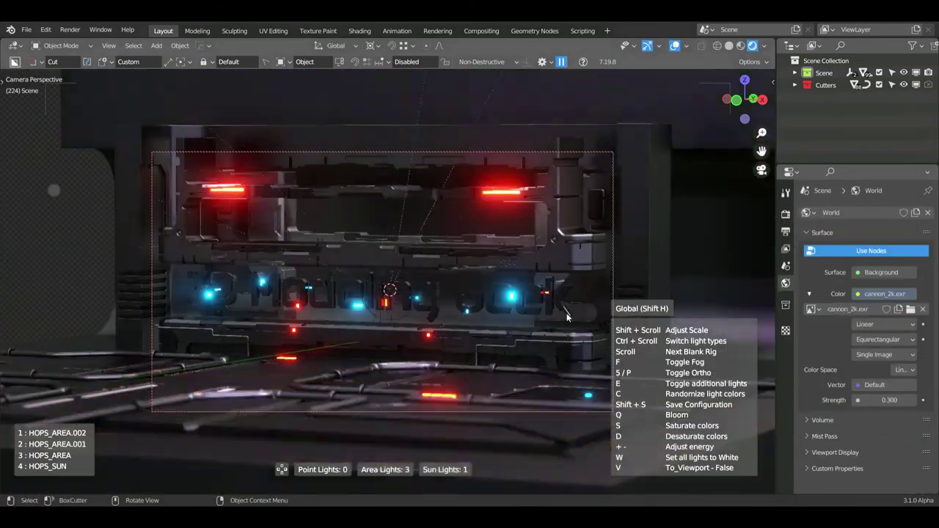
Add the HOPS light rig, cycle to a pink-violet colour set, and rotate it around Z
scroll(535, 303, "down", 1)
key("c")
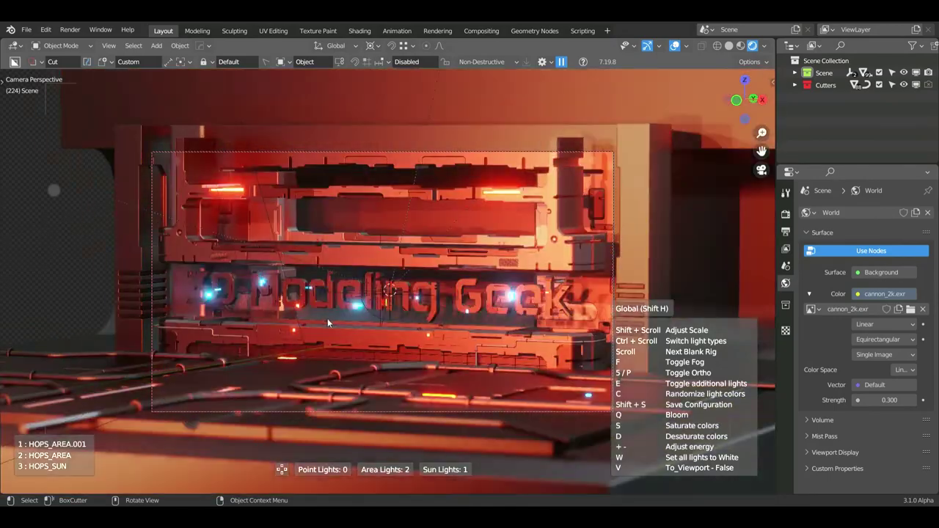
key("c")
key("c")
key("c")
key("c")
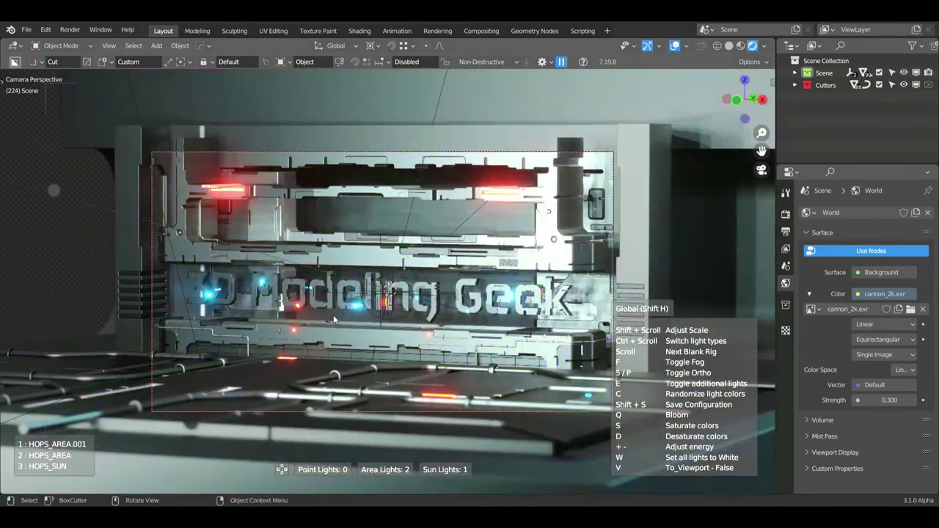
key("c")
left_click(409, 310)
key("r")
key("z")
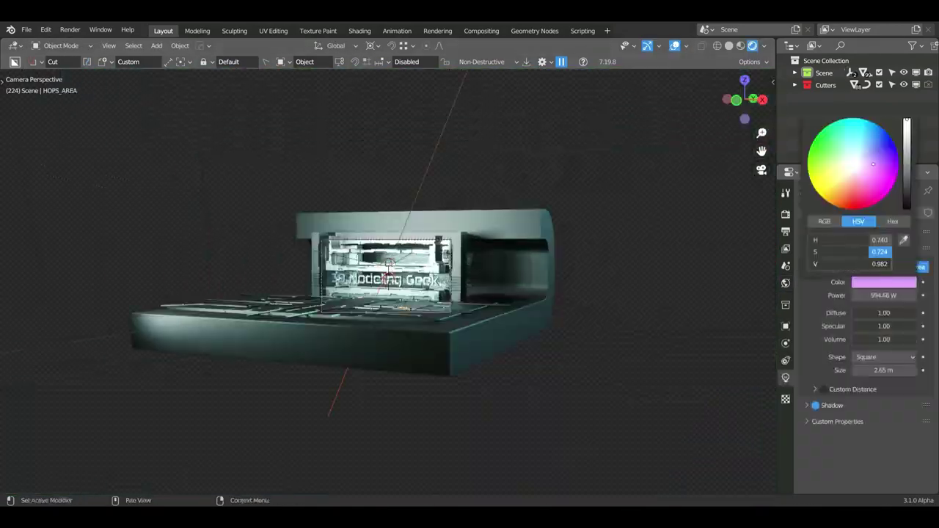